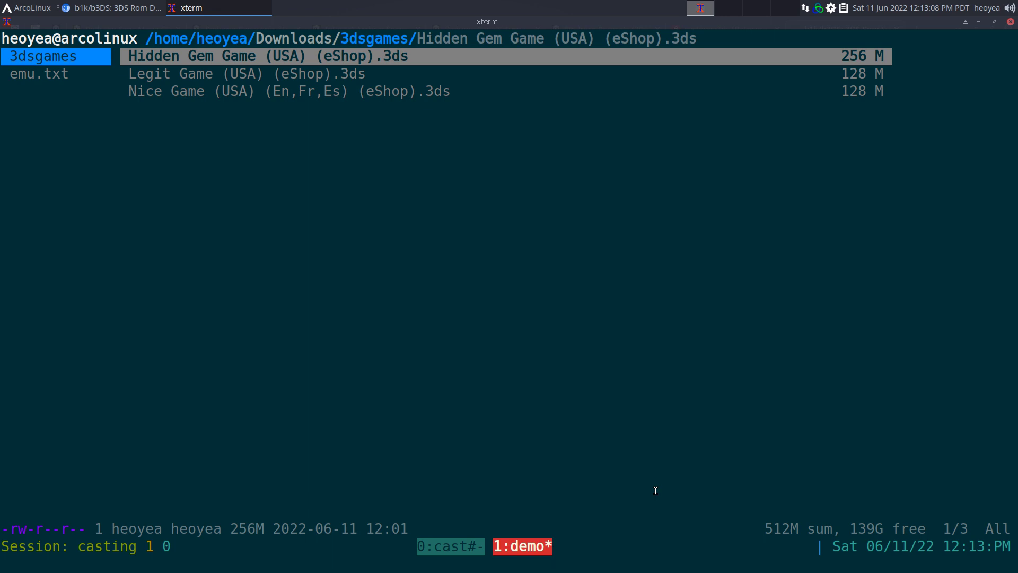
# In a new tmux pane, recall the earlier for-loop and switch it to b3DSDecrypt.py
pyautogui.hotkey('ctrl', 'b')
pyautogui.press('"')
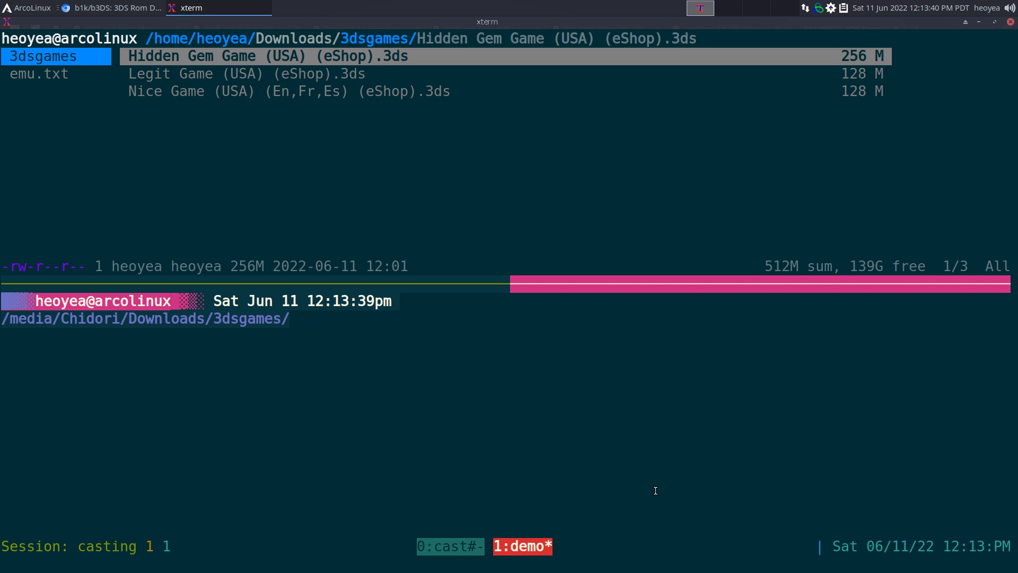
pyautogui.write('for')
pyautogui.press('Up')
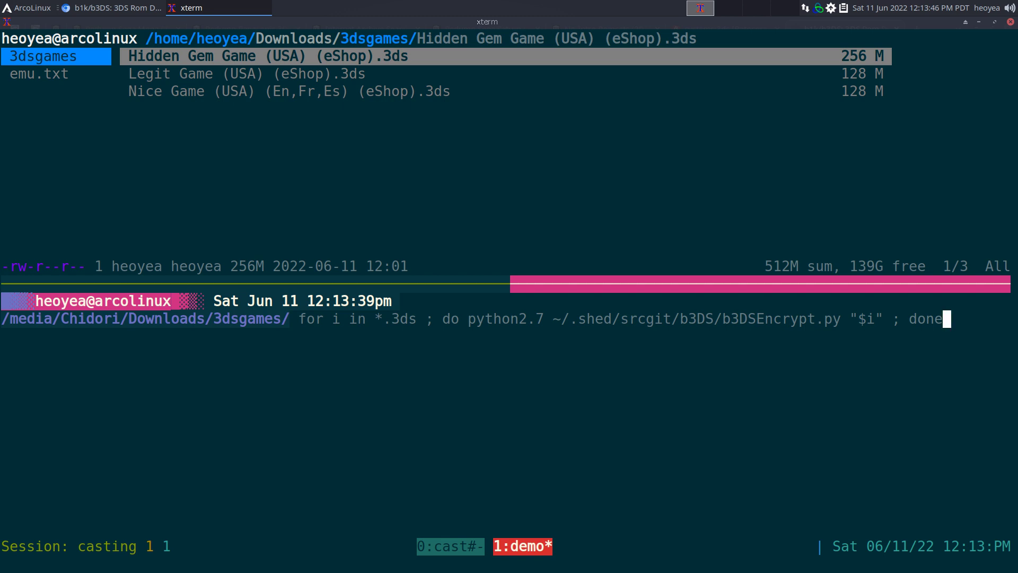
pyautogui.press('Up')
pyautogui.moveTo(723, 328); pyautogui.dragTo(842, 318)
pyautogui.click(420, 368)
pyautogui.moveTo(468, 318); pyautogui.dragTo(544, 320)
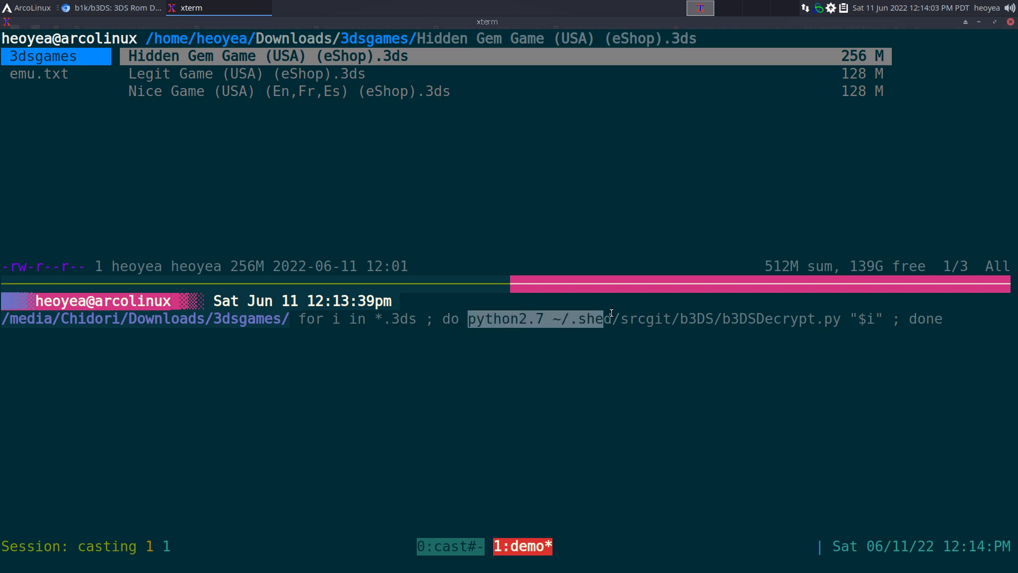
pyautogui.click(553, 324)
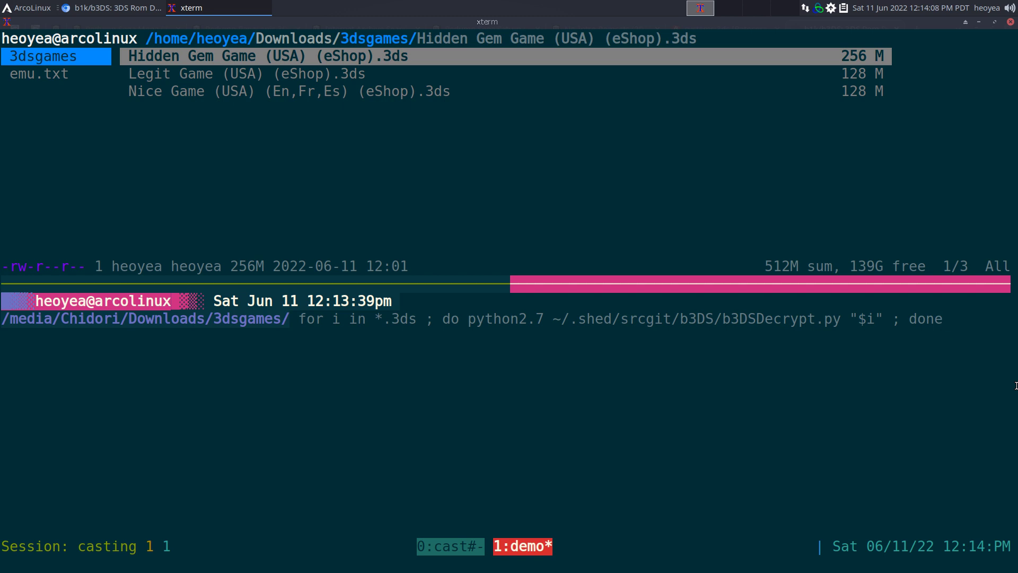
# Run the b3DSDecrypt.py loop over every .3ds ROM and wait for Done
pyautogui.press('Return')
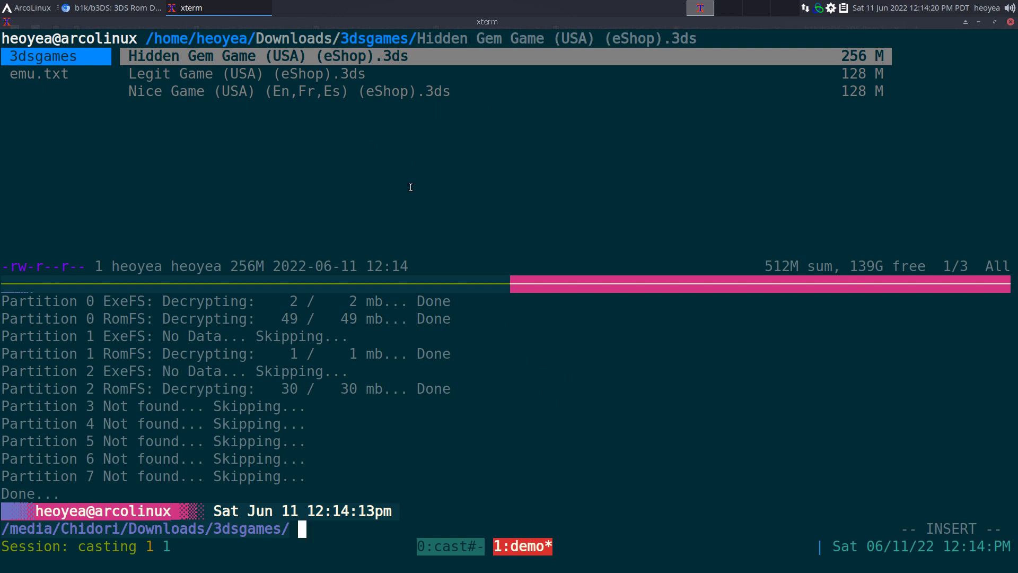
pyautogui.write('fo')
pyautogui.write('r')
# Recall the loop with b3DSEncrypt.py, clear the screen and run it on every ROM
pyautogui.press('Right')
pyautogui.press('Up')
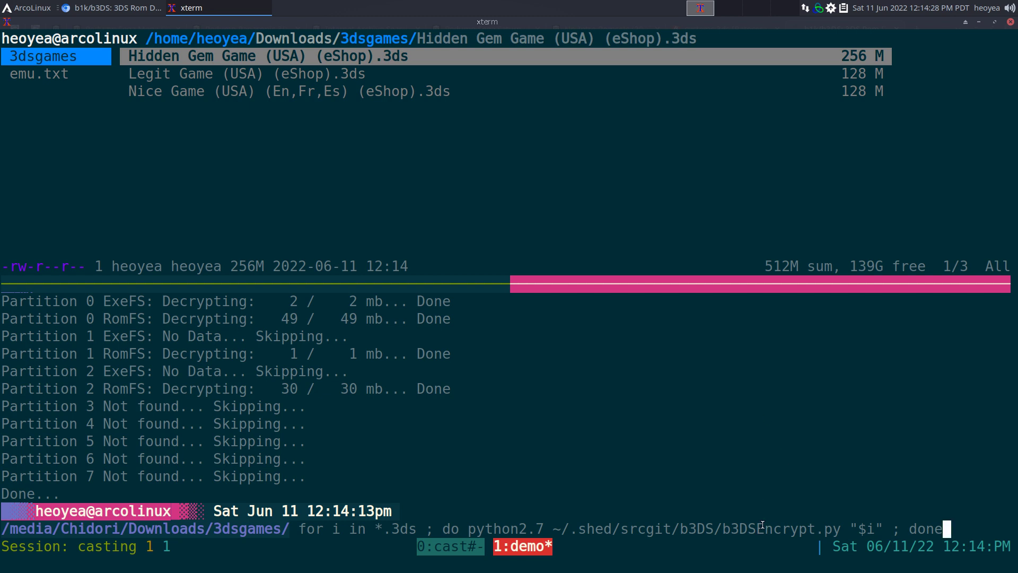
pyautogui.moveTo(756, 529); pyautogui.dragTo(841, 531)
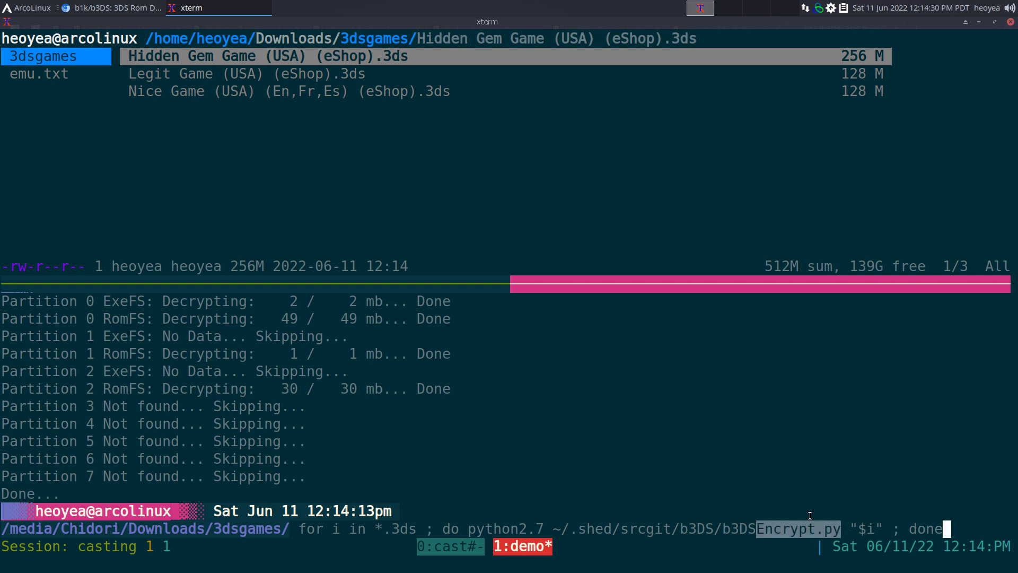
pyautogui.click(417, 437)
pyautogui.doubleClick(167, 318)
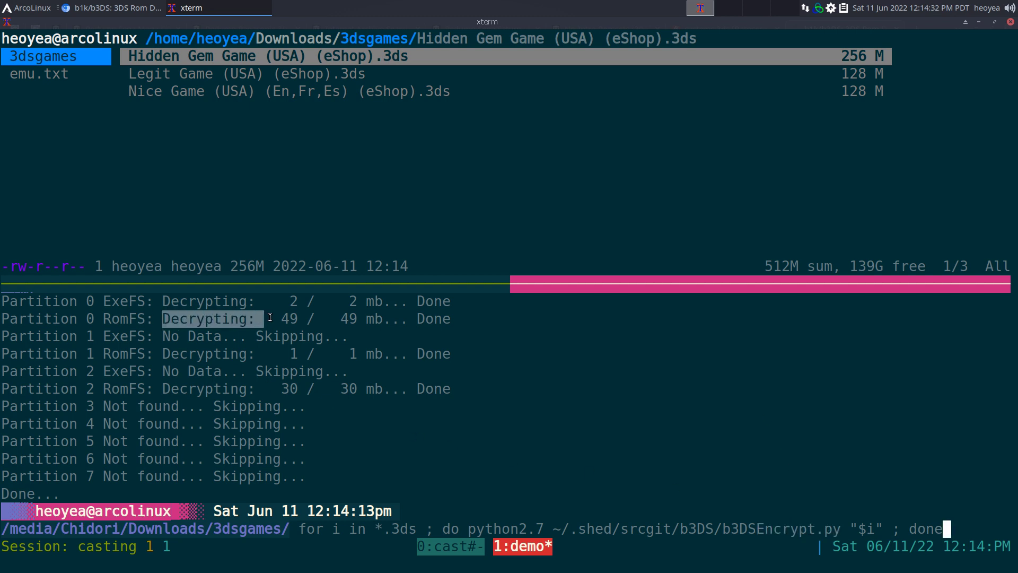
pyautogui.click(807, 472)
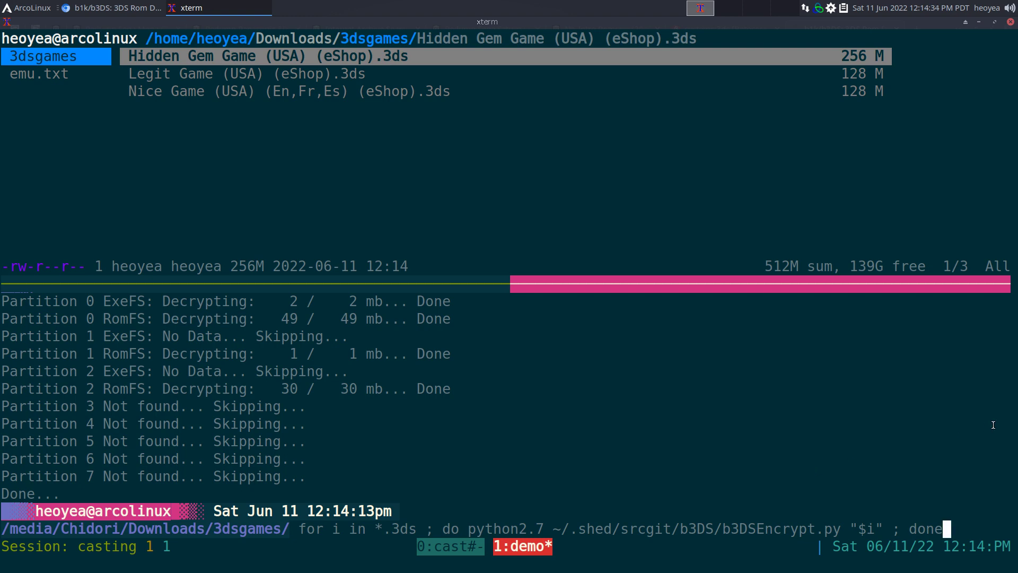
pyautogui.hotkey('ctrl', 'l')
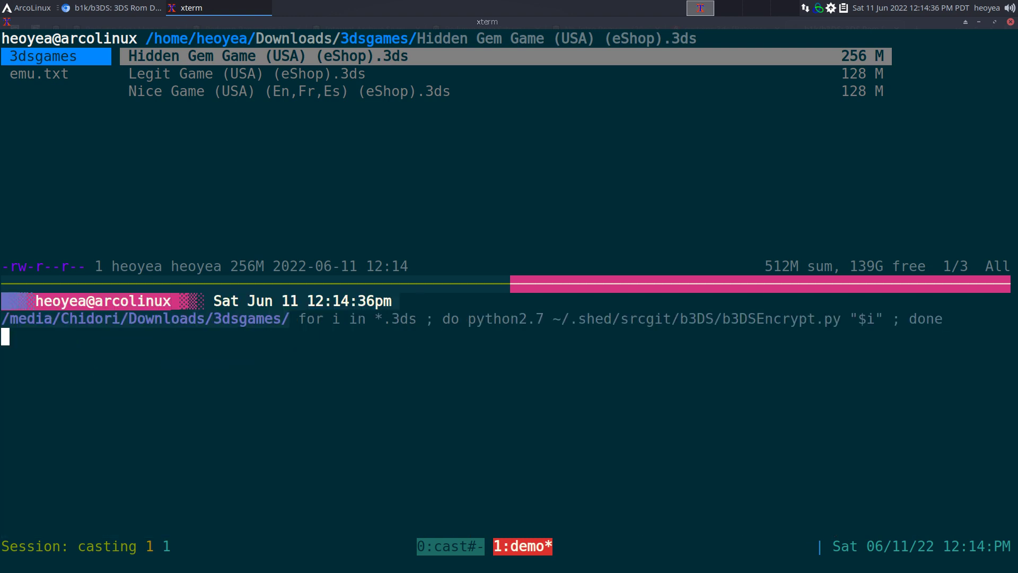
pyautogui.press('Return')
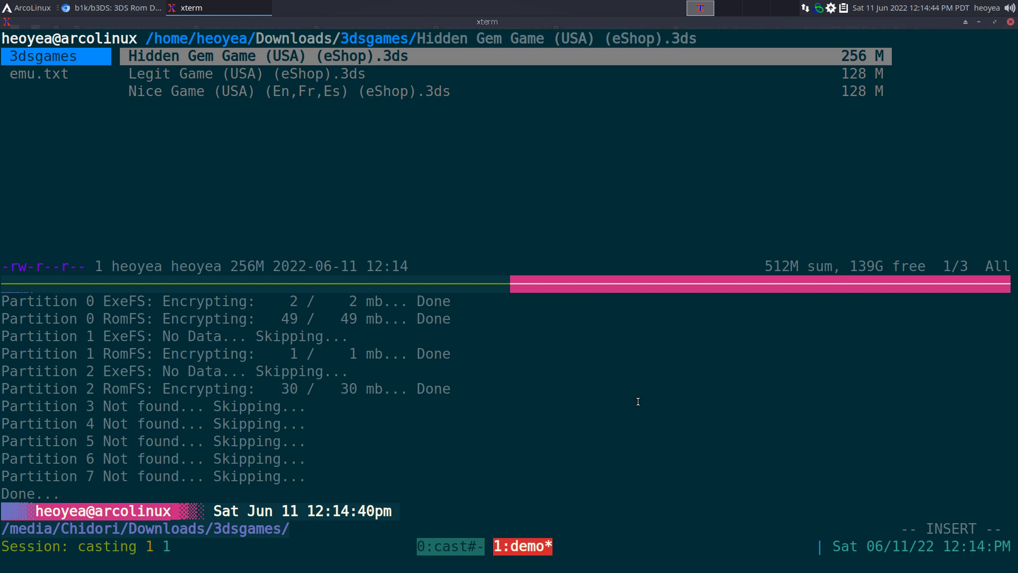
pyautogui.write('for i in *.3ds ; do python2.7 ~/.shed/srcgit/b3DS/b3DSDecrypt.py "$i" ; done')
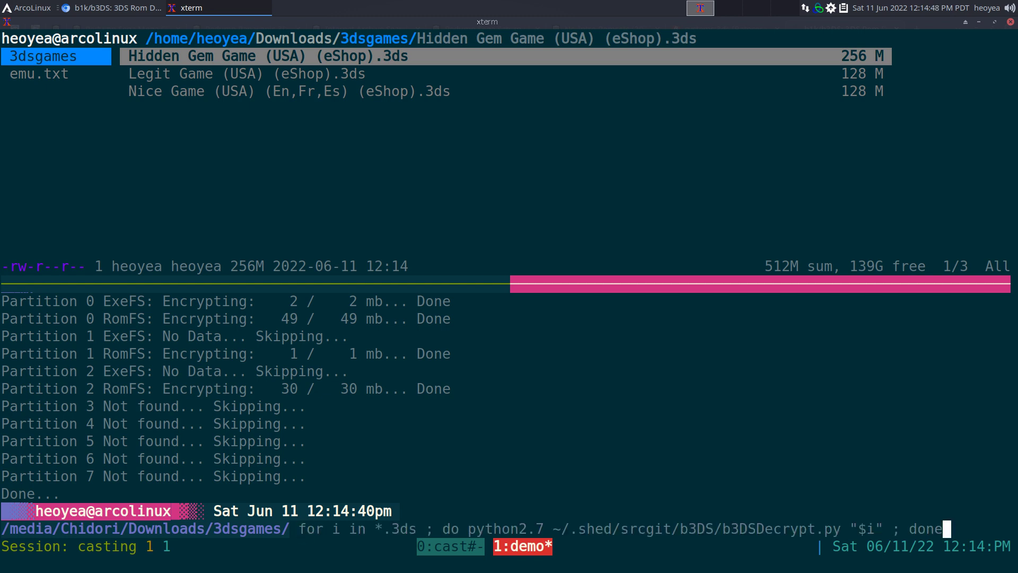
# Clear the screen and rerun the b3DSDecrypt.py loop over all .3ds ROMs
pyautogui.hotkey('ctrl', 'l')
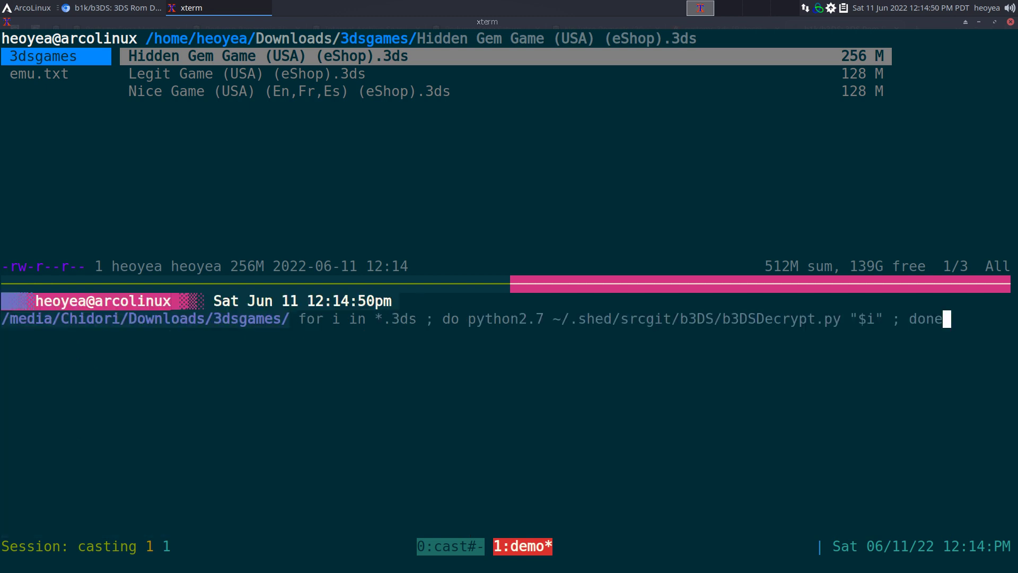
pyautogui.press('Return')
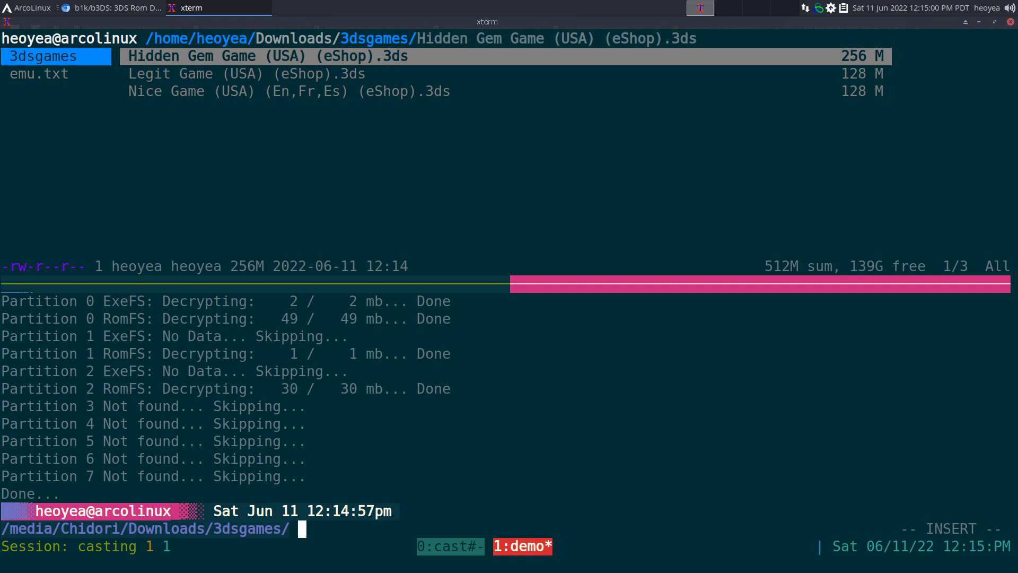
# Check the b3DS README's Python 2.7+ and pycrypto requirements, then return to xterm
pyautogui.hotkey('alt', 'Tab')
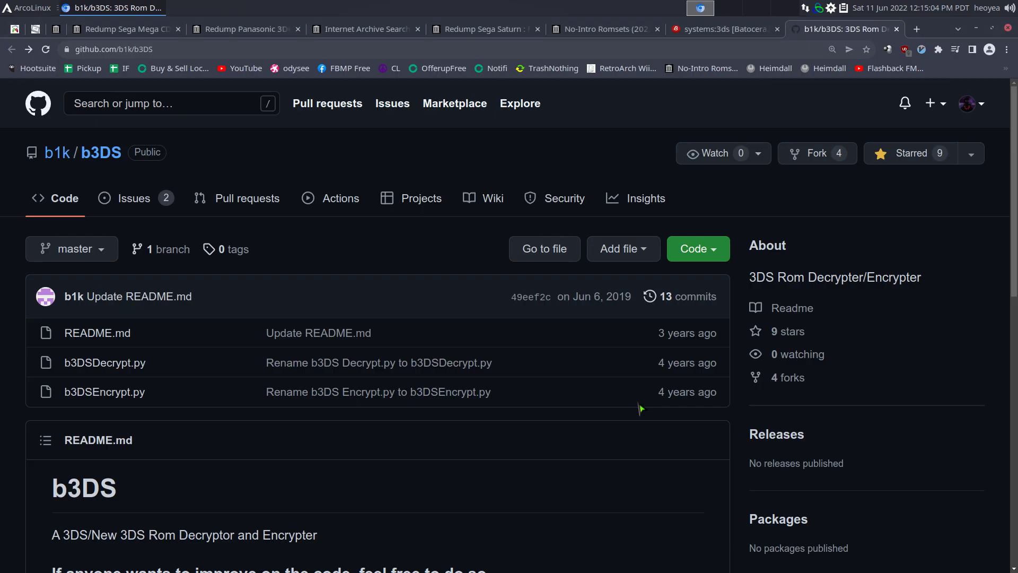
pyautogui.scroll(-5, 641, 409)
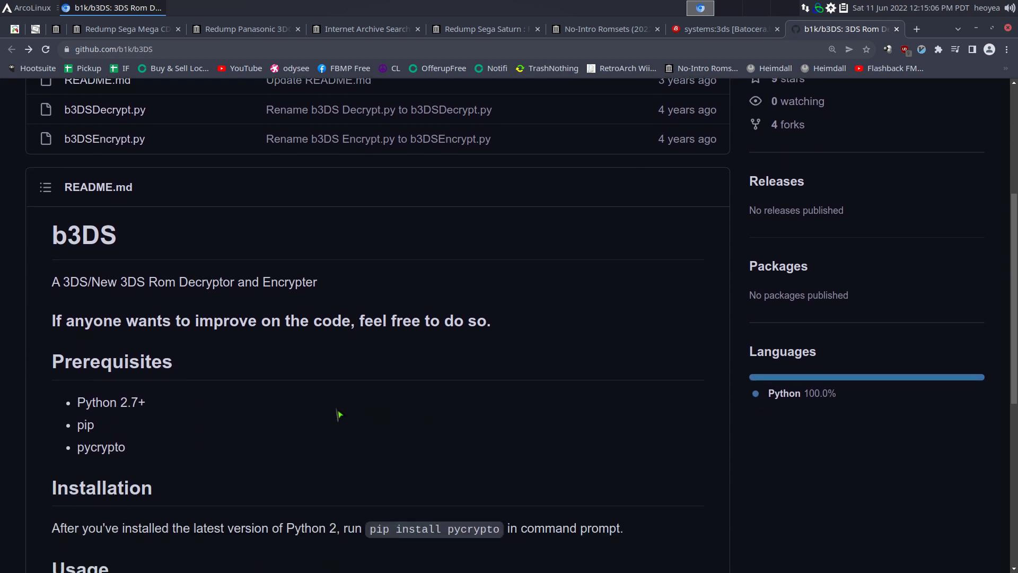
pyautogui.moveTo(235, 408); pyautogui.dragTo(73, 407)
pyautogui.scroll(-2, 285, 402)
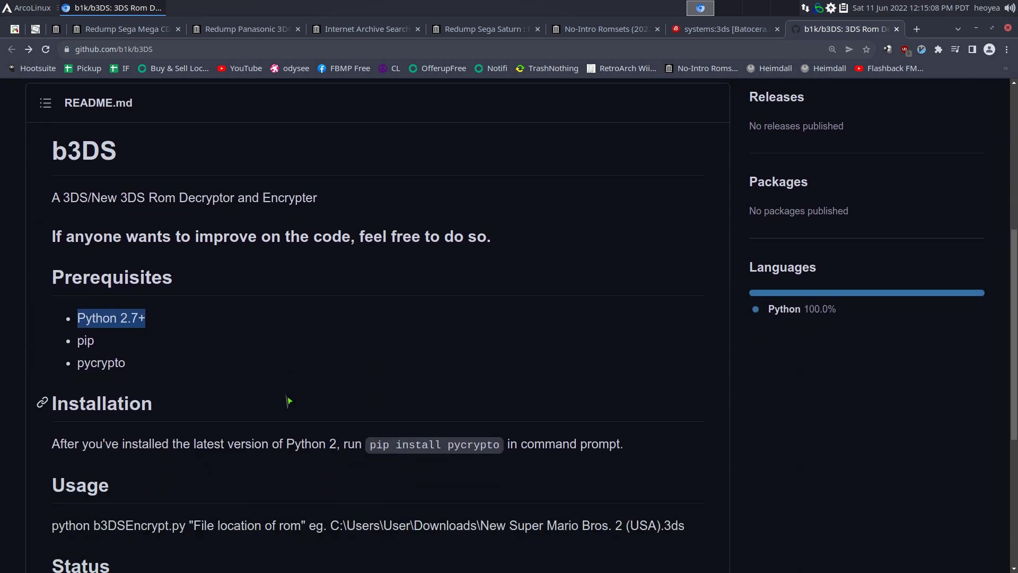
pyautogui.click(290, 401)
pyautogui.scroll(-1, 290, 401)
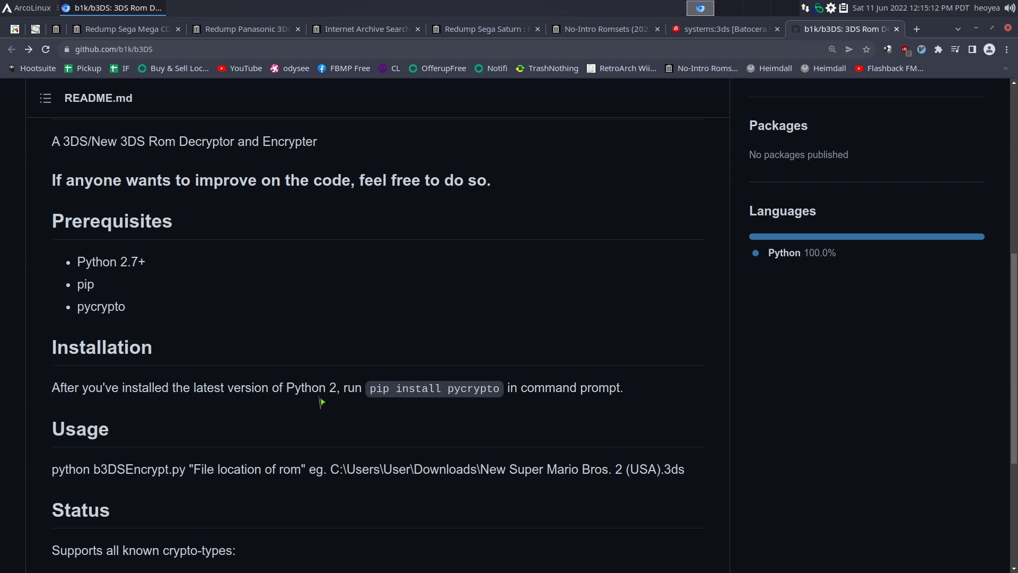
pyautogui.doubleClick(469, 394)
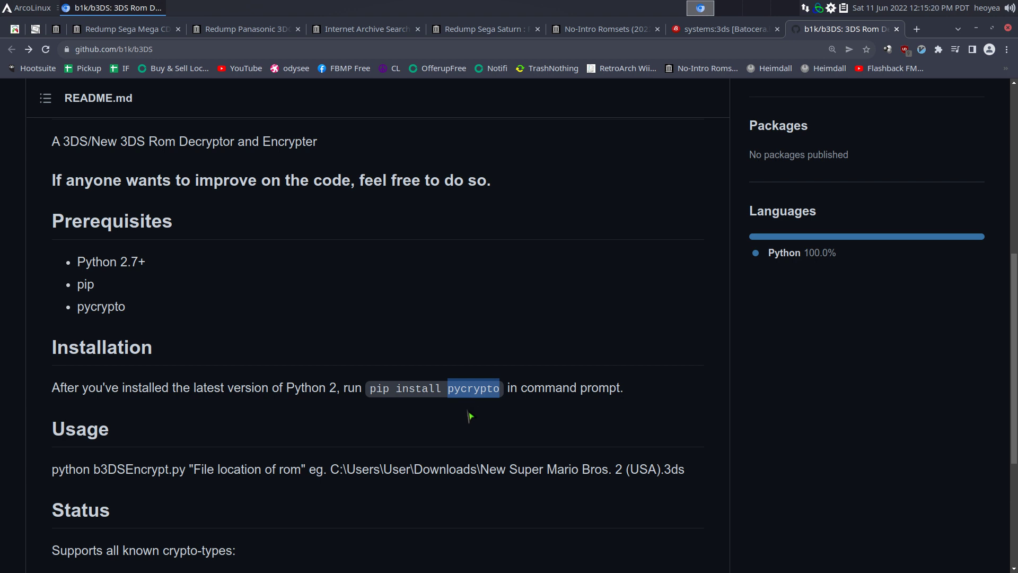
pyautogui.click(469, 422)
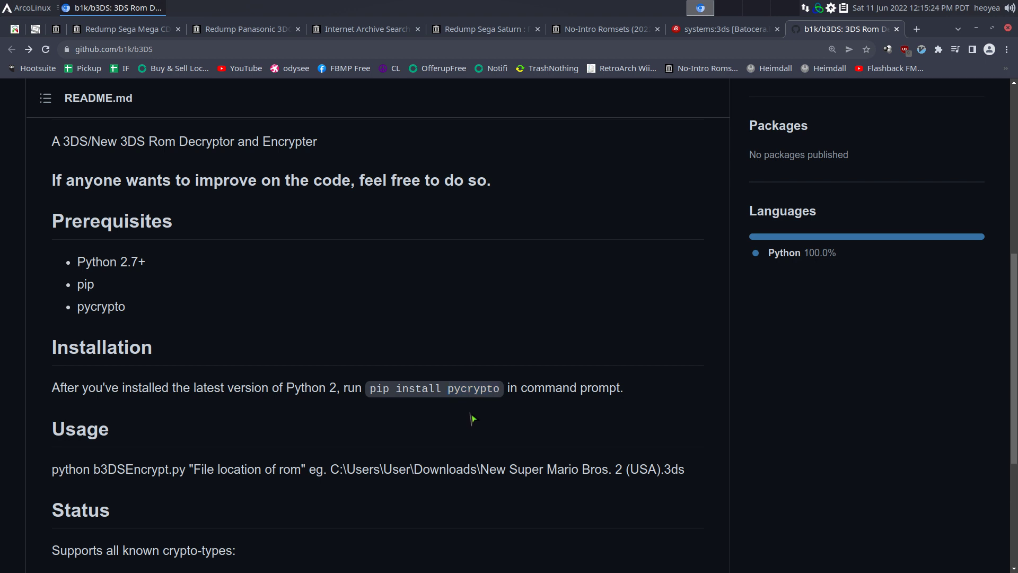
pyautogui.hotkey('alt', 'Tab')
pyautogui.press('Up')
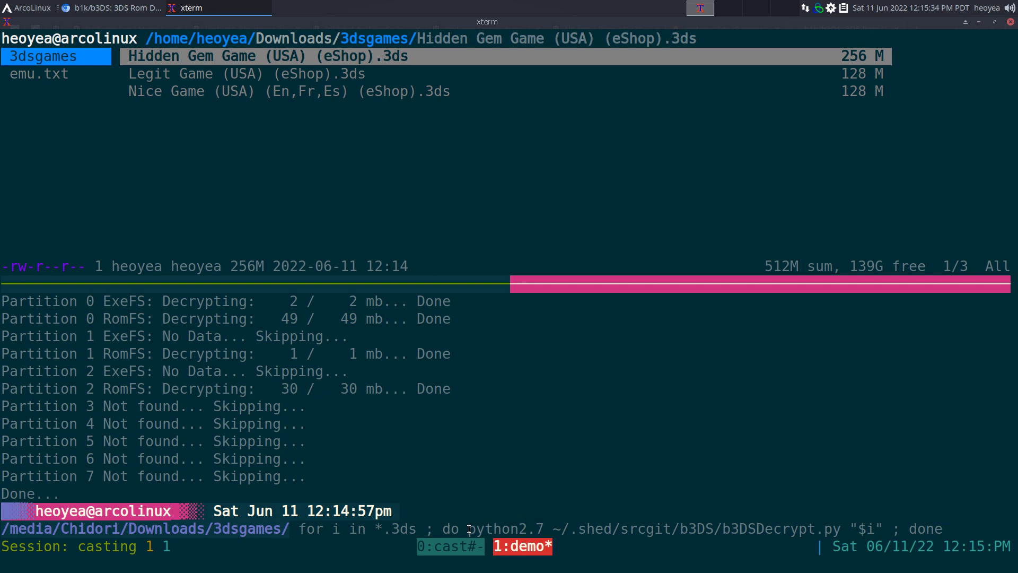
pyautogui.moveTo(467, 528); pyautogui.dragTo(837, 529)
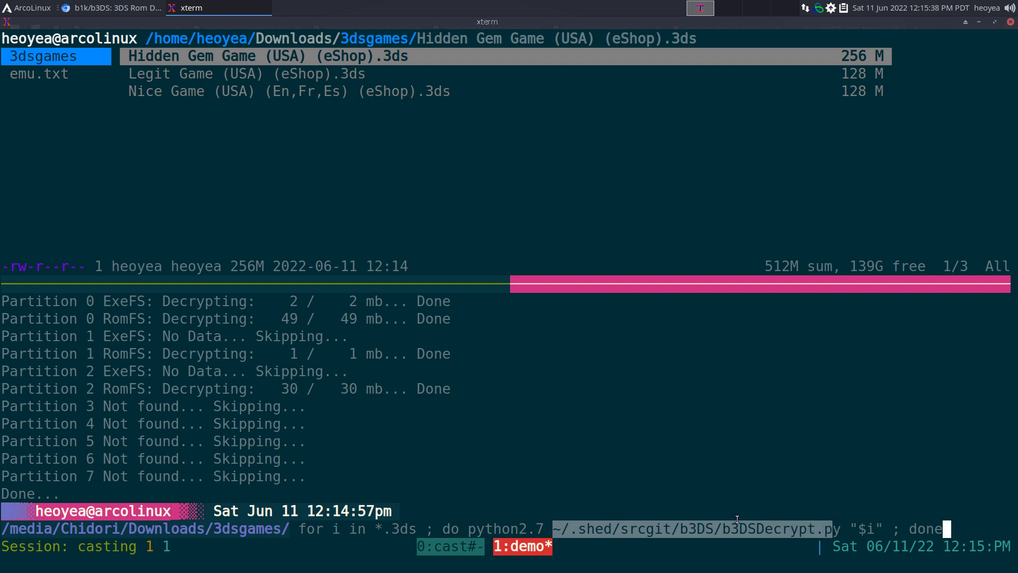
pyautogui.click(774, 527)
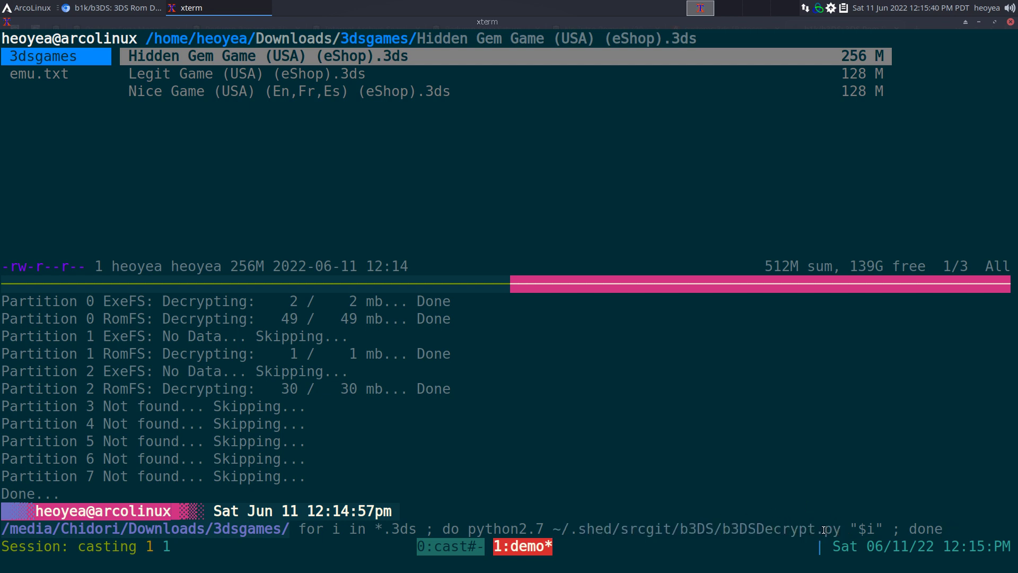
pyautogui.moveTo(841, 528); pyautogui.dragTo(724, 529)
pyautogui.hotkey('alt', 'Tab')
pyautogui.scroll(3, 526, 370)
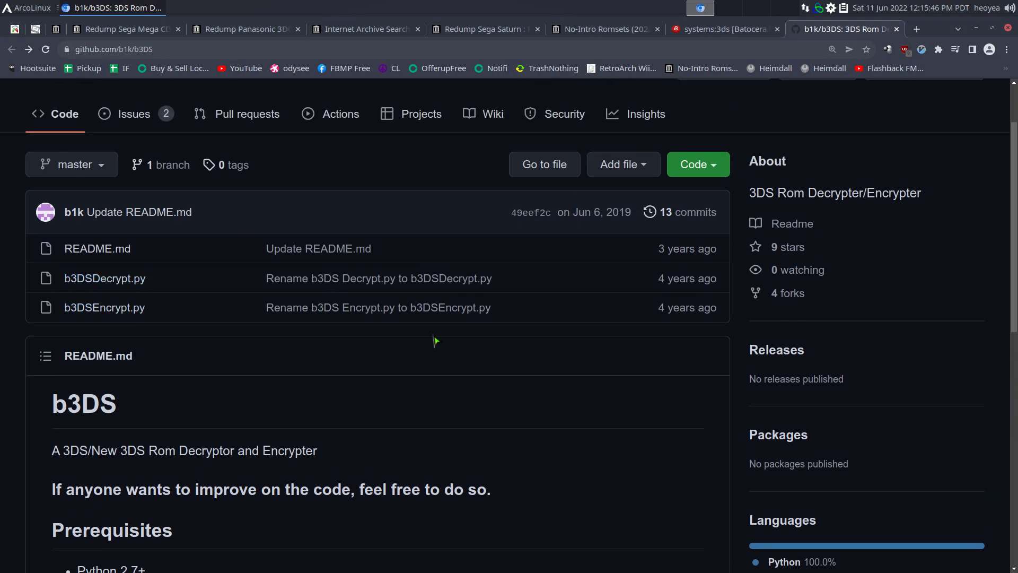
pyautogui.scroll(-2, 436, 384)
pyautogui.scroll(-1, 441, 389)
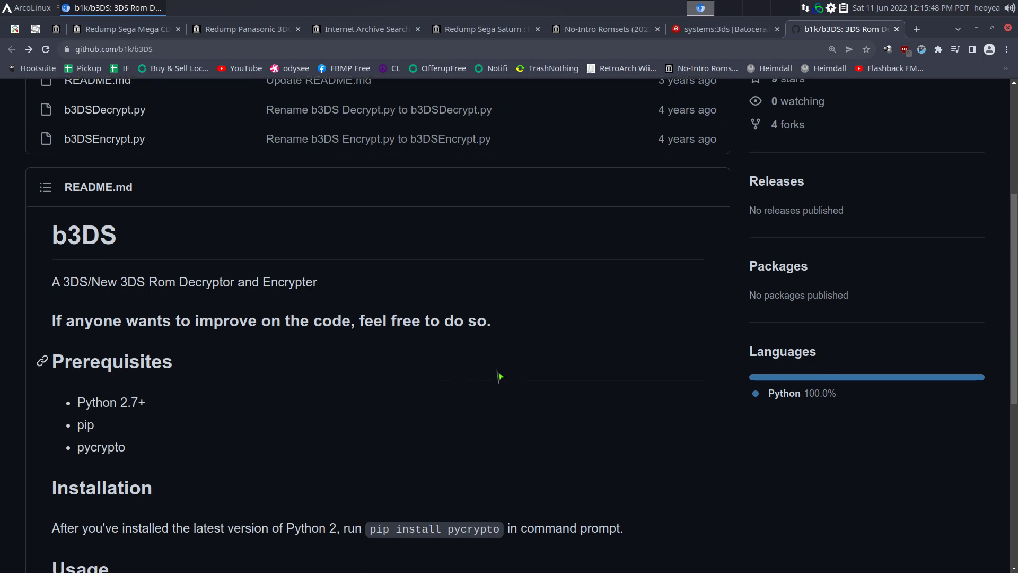
pyautogui.hotkey('alt', 'Tab')
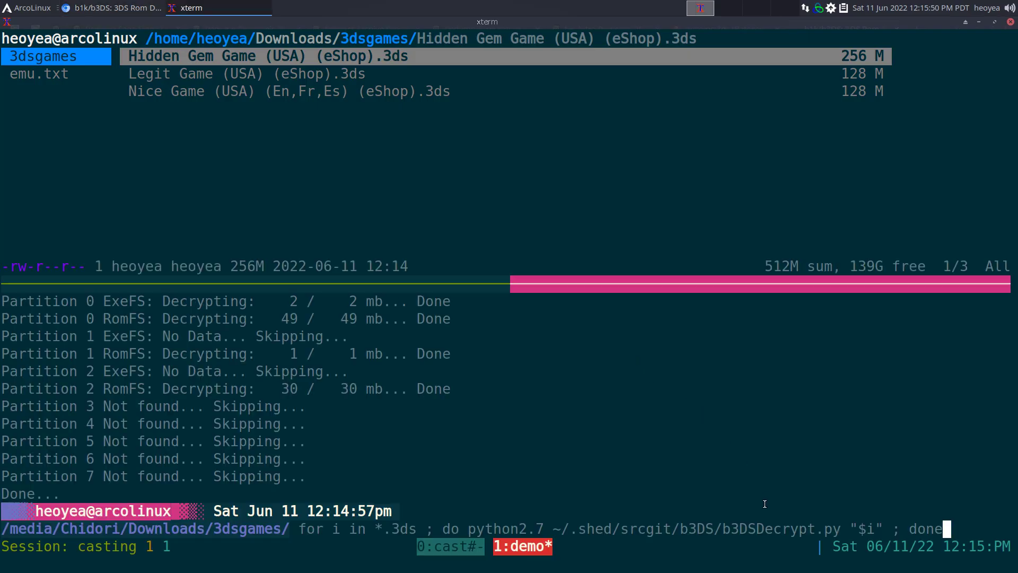